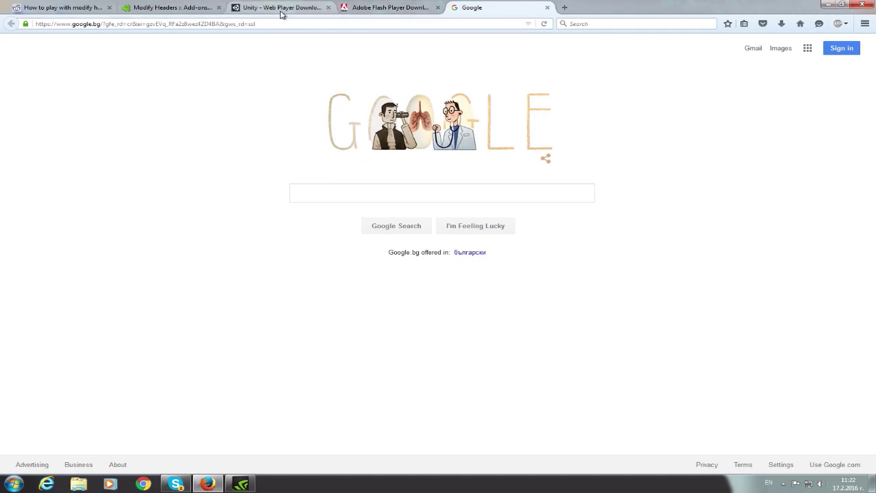
# Switch to the Adobe Flash Player download tab
pyautogui.click(415, 9)
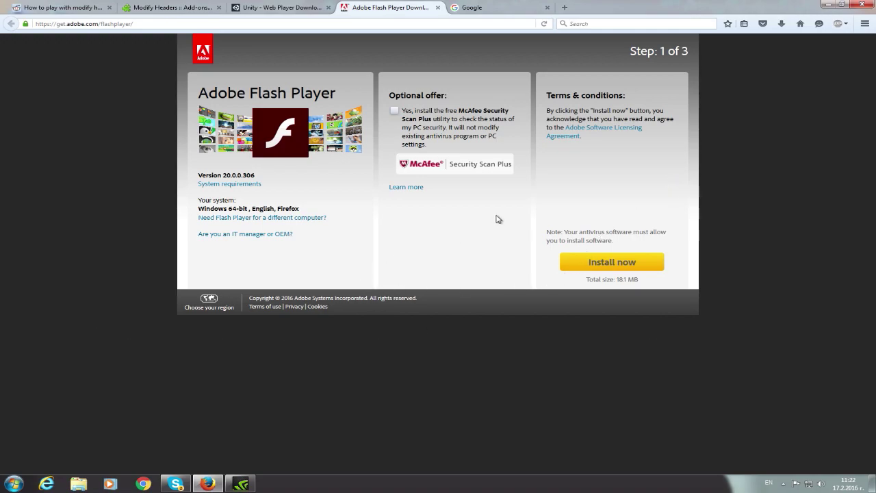
# Download the Unity Web Player for Windows from its download page
pyautogui.click(305, 10)
pyautogui.scroll(-5, 256, 193)
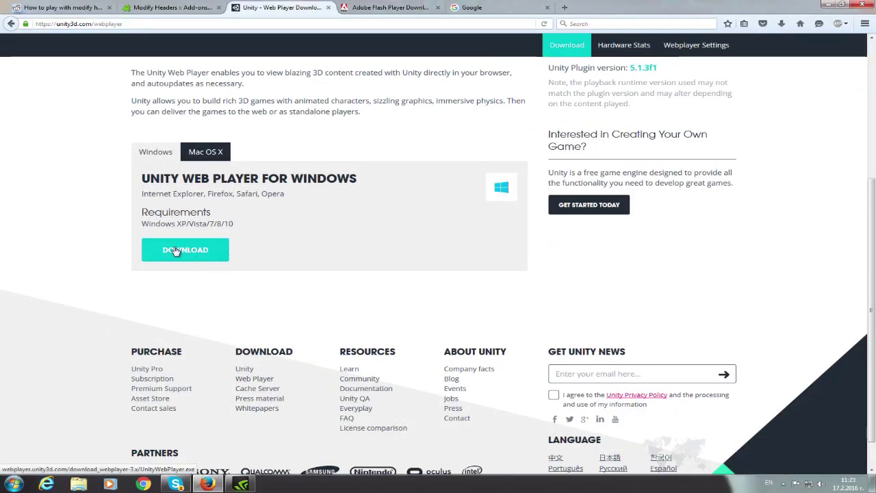
pyautogui.click(176, 249)
pyautogui.scroll(-6, 157, 173)
pyautogui.scroll(4, 178, 226)
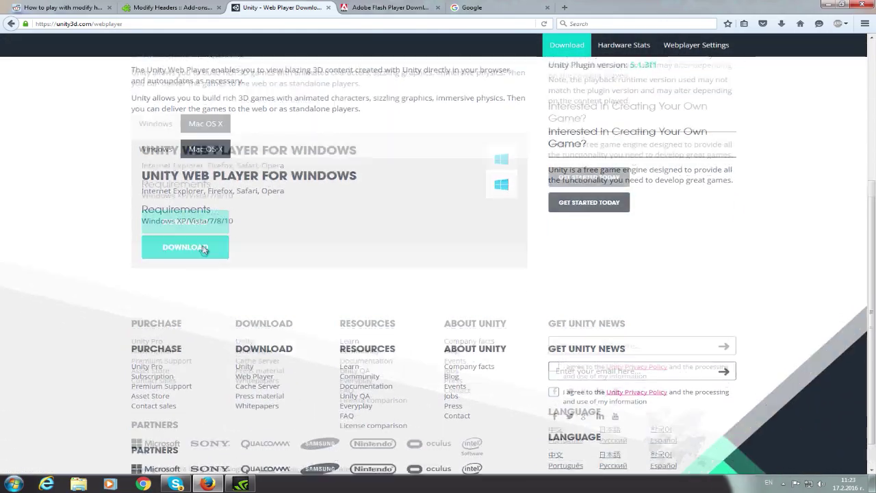
pyautogui.scroll(-2, 281, 346)
pyautogui.scroll(4, 291, 342)
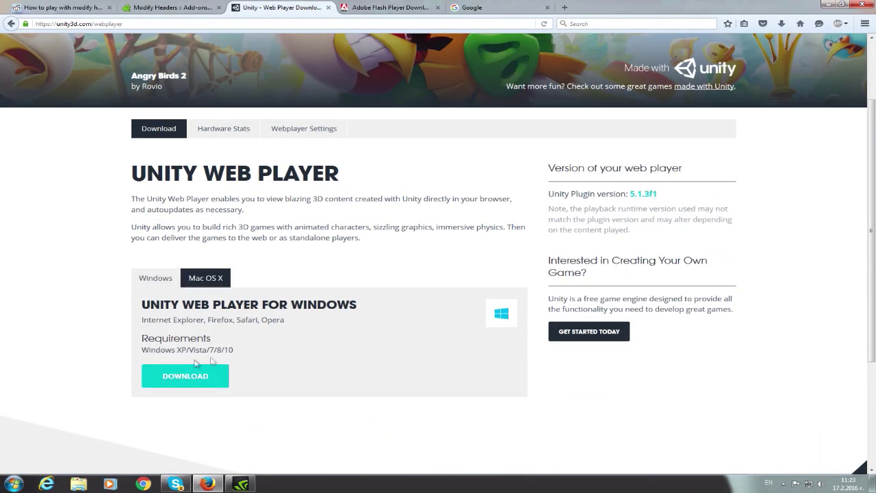
pyautogui.scroll(-3, 290, 362)
pyautogui.scroll(5, 407, 85)
# Compare the Flash Player and Unity pages, then close the Flash Player tab
pyautogui.click(407, 8)
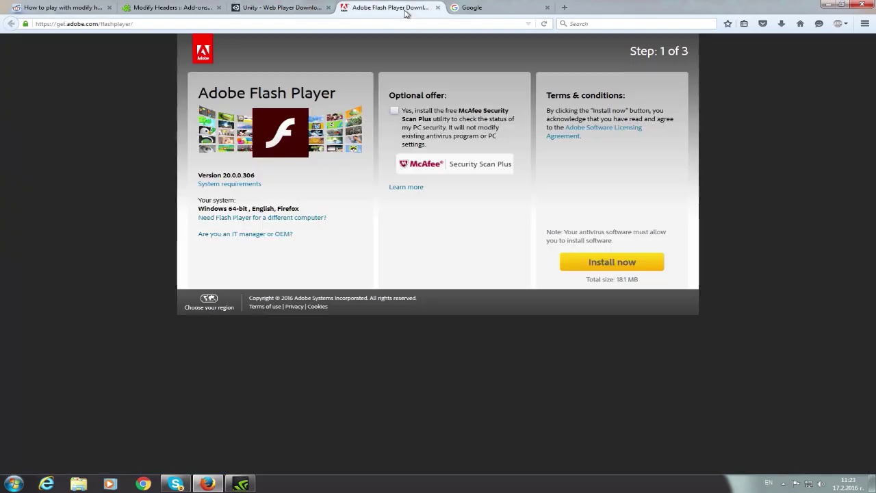
pyautogui.click(276, 9)
pyautogui.scroll(-3, 301, 315)
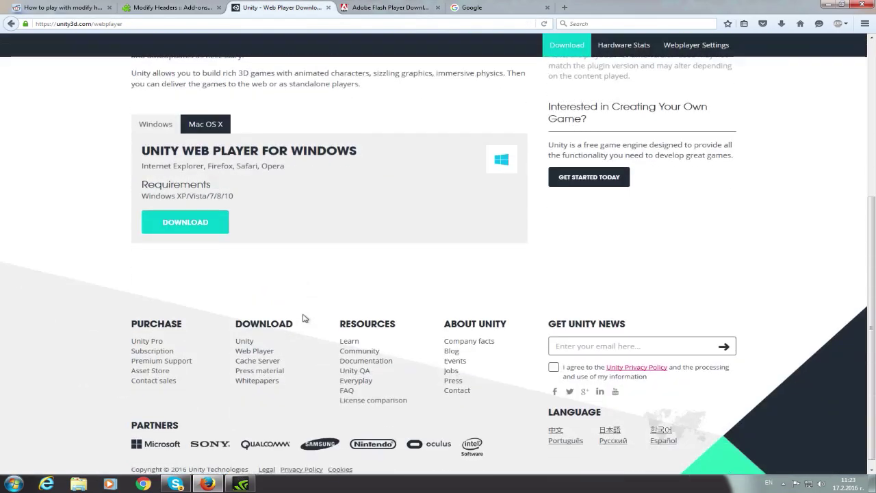
pyautogui.scroll(1, 369, 319)
pyautogui.scroll(2, 510, 319)
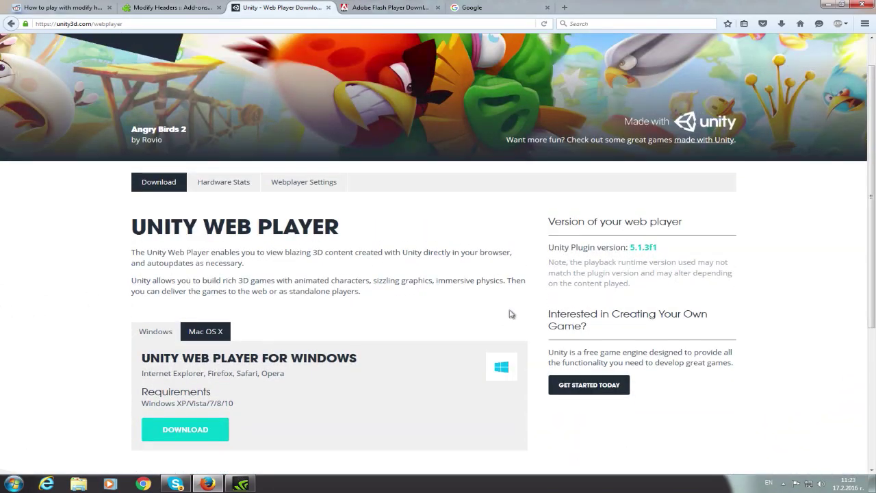
pyautogui.scroll(-3, 395, 362)
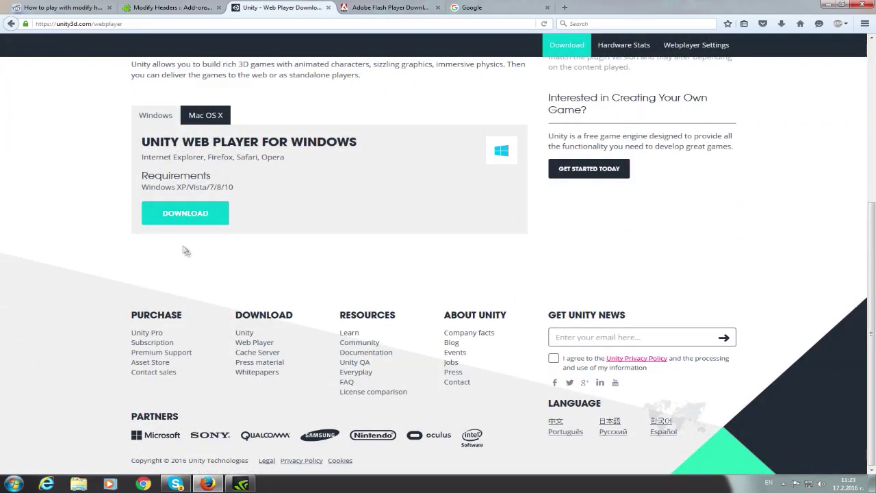
pyautogui.scroll(2, 185, 248)
pyautogui.click(408, 7)
pyautogui.click(281, 8)
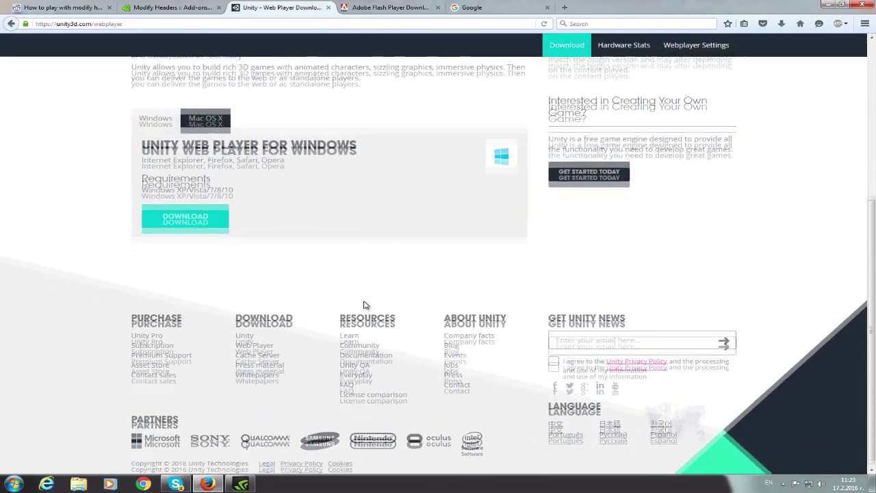
pyautogui.middleClick(409, 8)
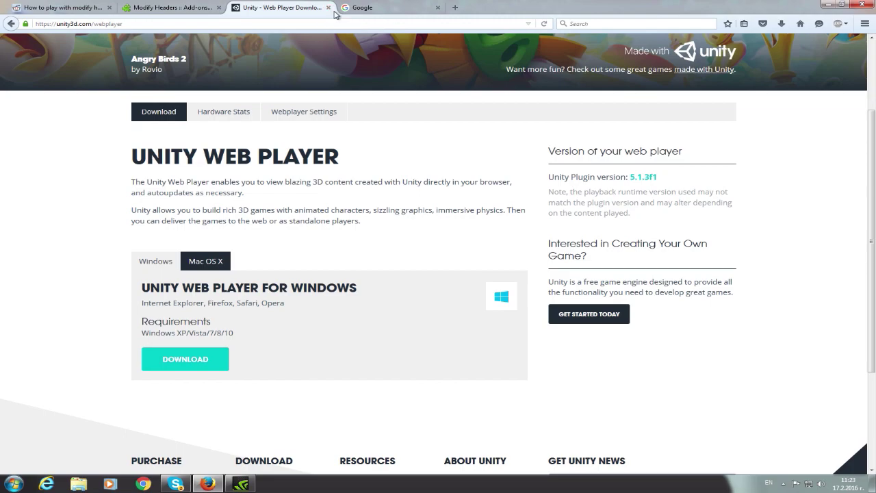
# Enter 'cartoon' in the address bar and open the Adventure Time Battle Party site
pyautogui.click(329, 7)
pyautogui.click(297, 23)
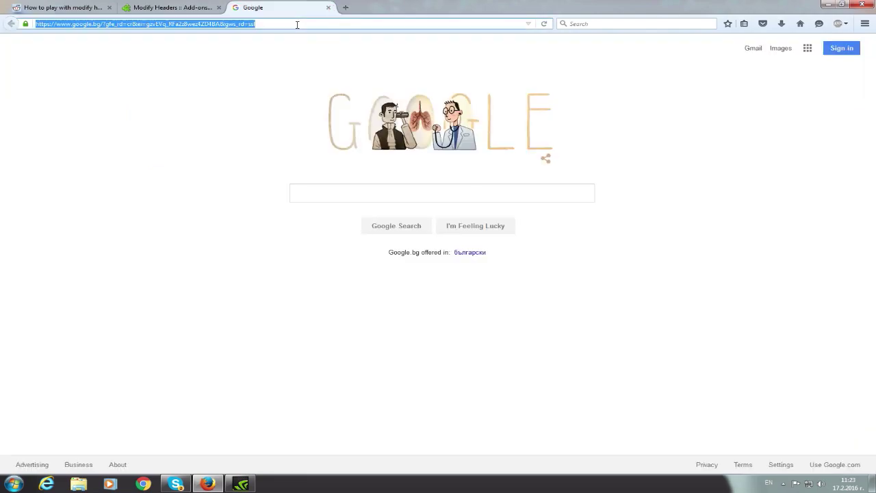
pyautogui.write('cartoon')
pyautogui.click(278, 82)
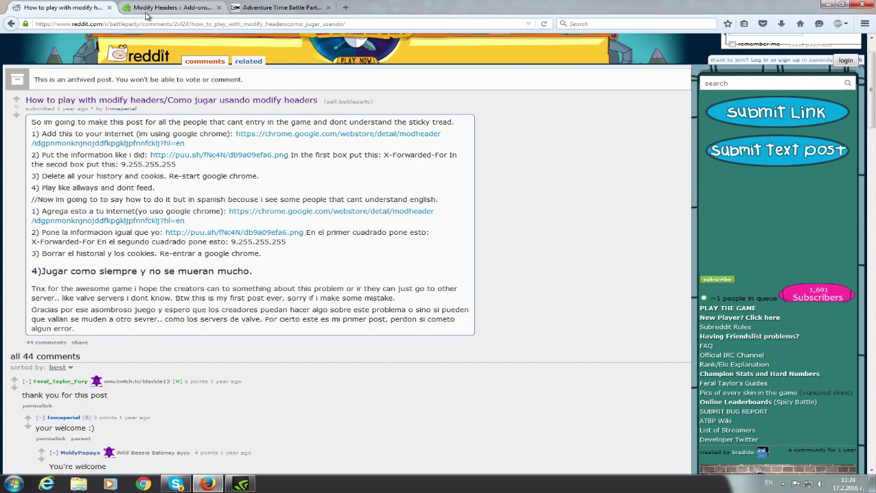
# Add the Modify Headers add-on to Firefox, confirm the install, and restart the browser
pyautogui.click(185, 8)
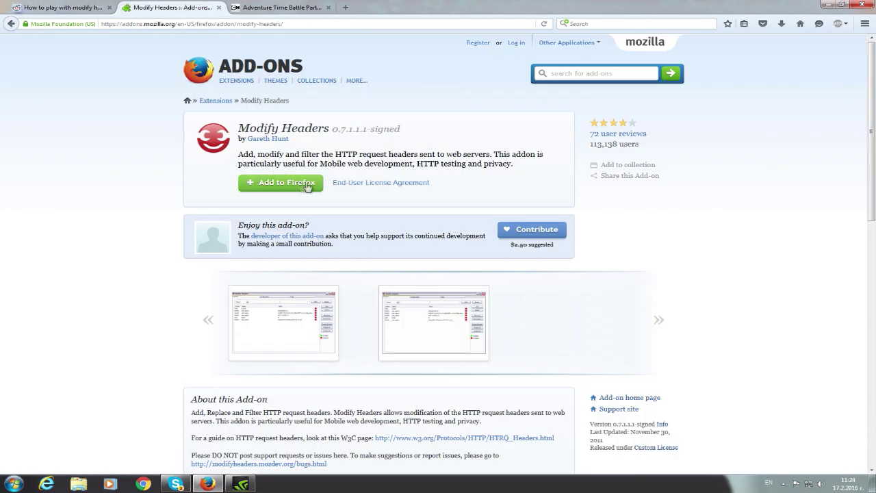
pyautogui.scroll(-3, 160, 130)
pyautogui.scroll(1, 185, 89)
pyautogui.scroll(3, 185, 89)
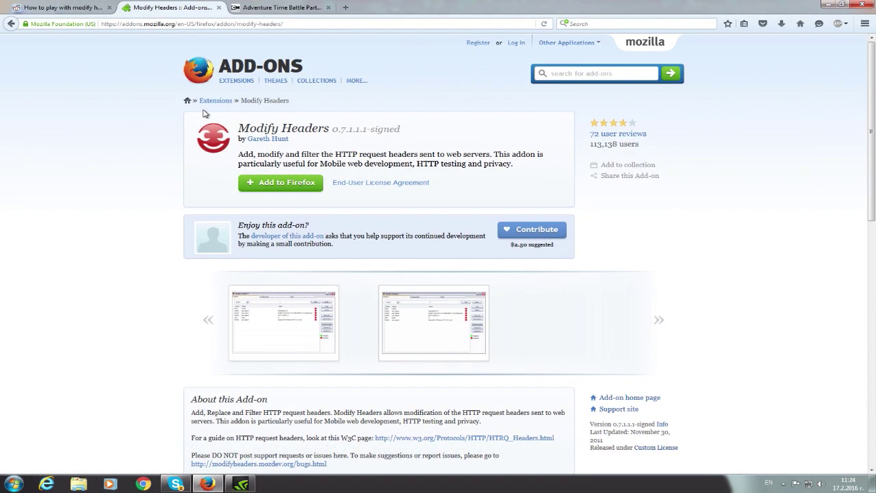
pyautogui.click(304, 189)
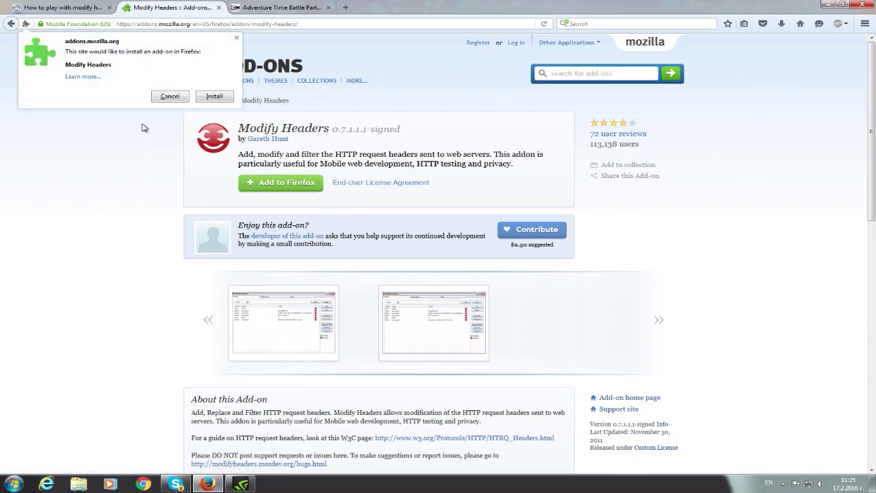
pyautogui.click(208, 98)
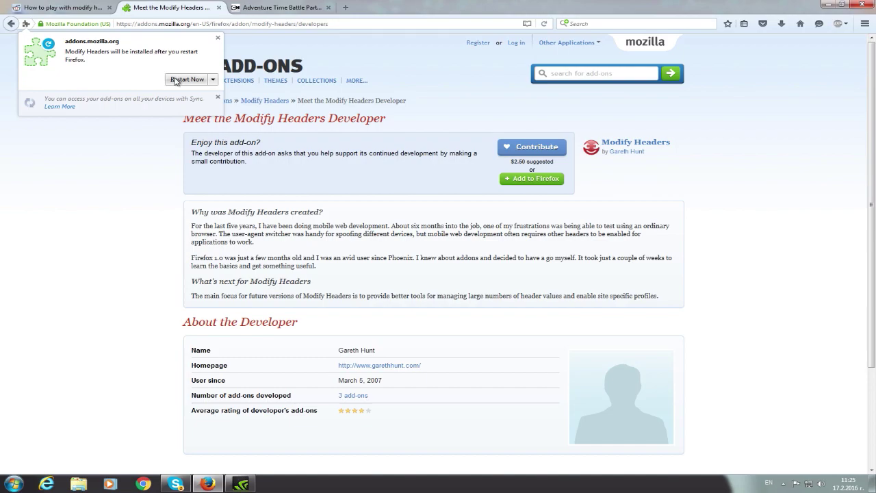
pyautogui.click(180, 81)
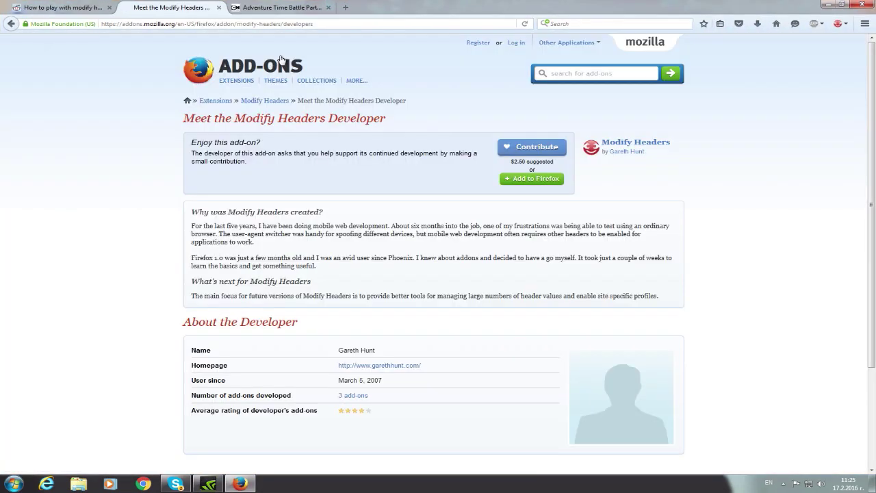
pyautogui.click(843, 24)
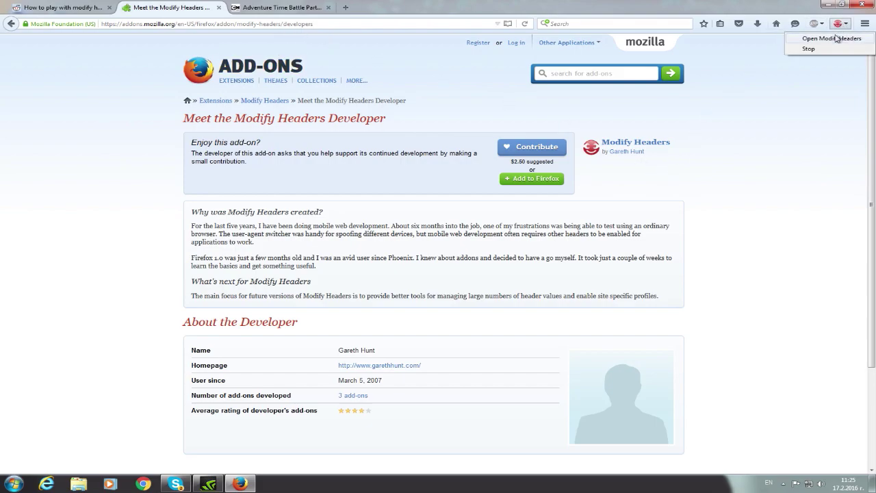
# Check the Reddit guide, then open Modify Headers' list of modified headers
pyautogui.click(816, 150)
pyautogui.click(61, 6)
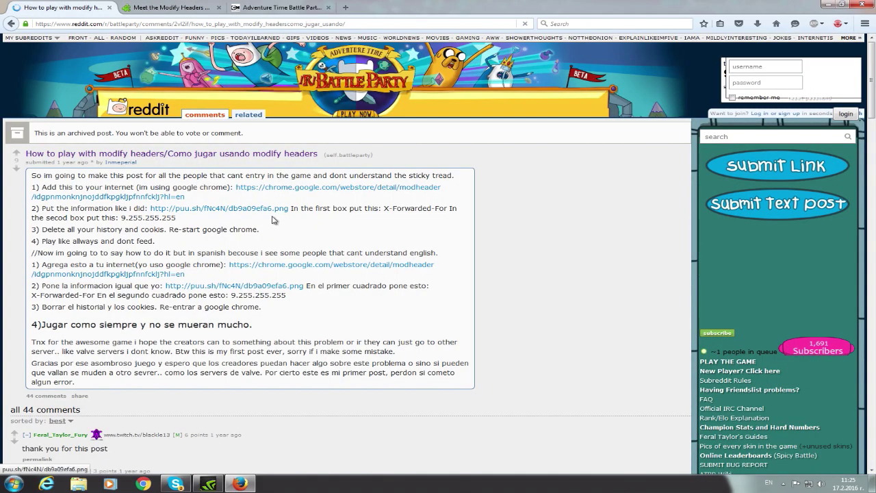
pyautogui.scroll(-3, 272, 219)
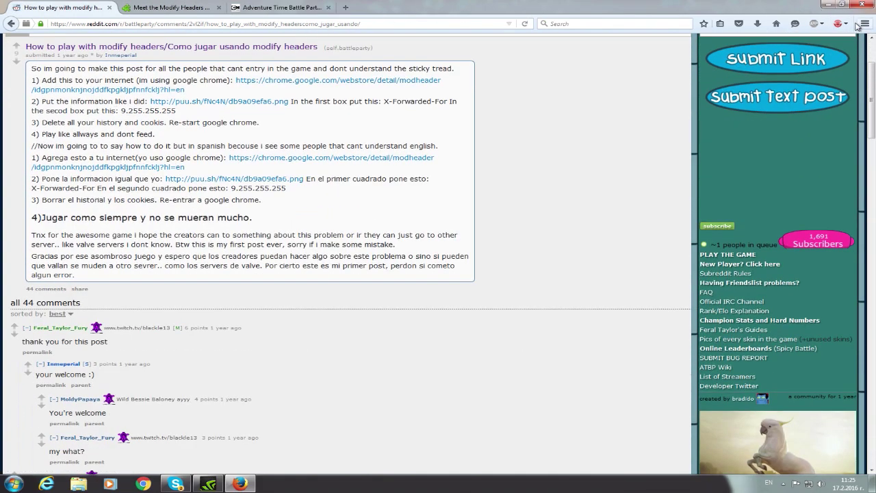
pyautogui.click(841, 23)
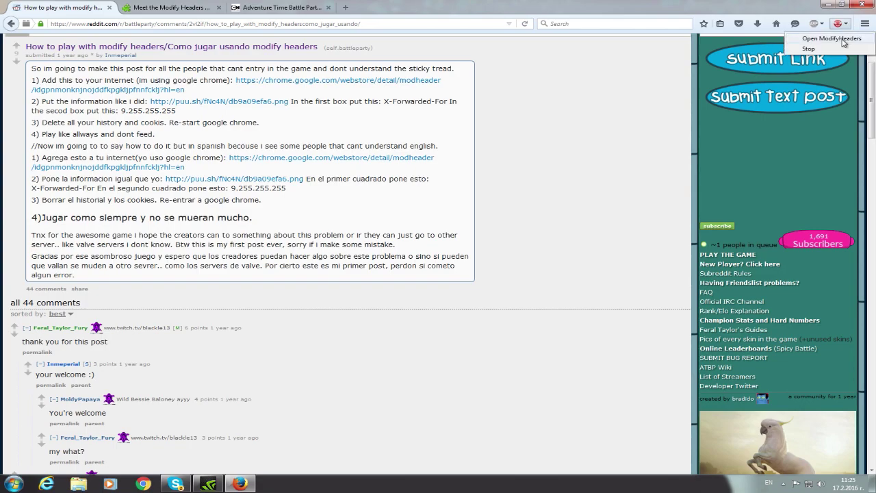
pyautogui.click(843, 41)
# Delete the old X-Forwarded-For entry and set the new rule's action to Add
pyautogui.click(139, 86)
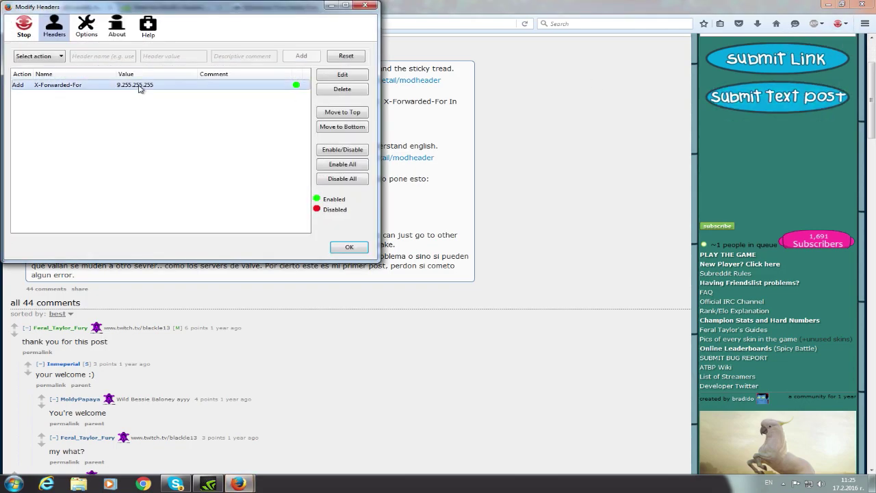
pyautogui.click(336, 90)
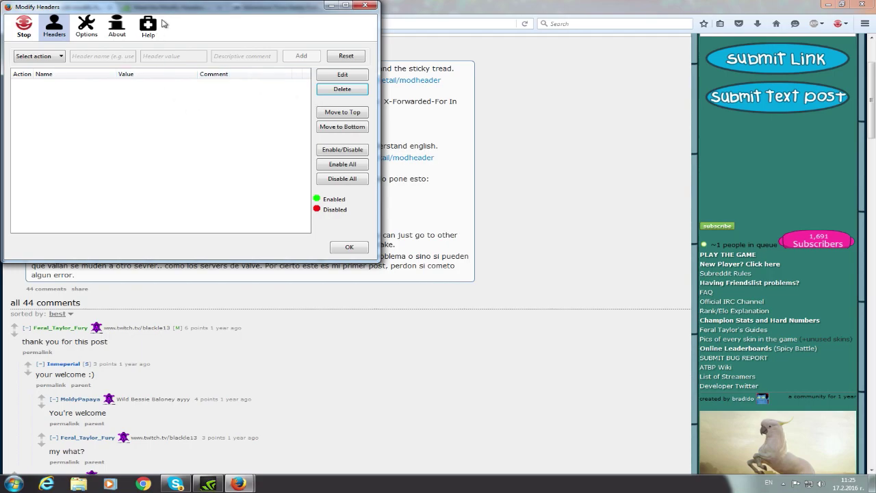
pyautogui.click(40, 56)
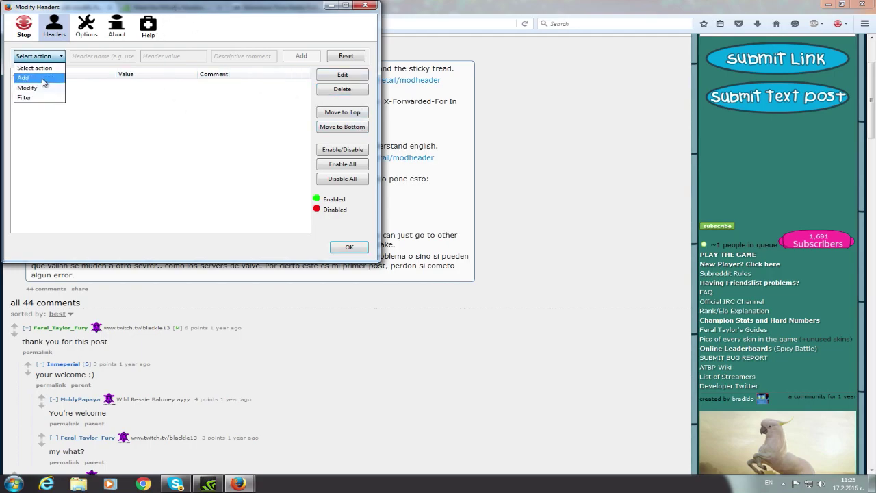
pyautogui.click(40, 57)
pyautogui.click(37, 80)
pyautogui.click(470, 5)
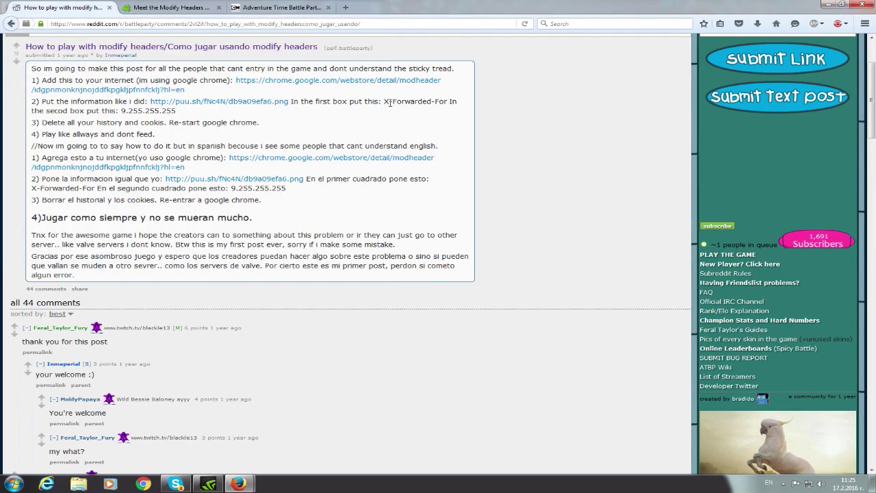
# Copy X-Forwarded-For from the Reddit post and paste it as the header name
pyautogui.moveTo(384, 100); pyautogui.dragTo(449, 102)
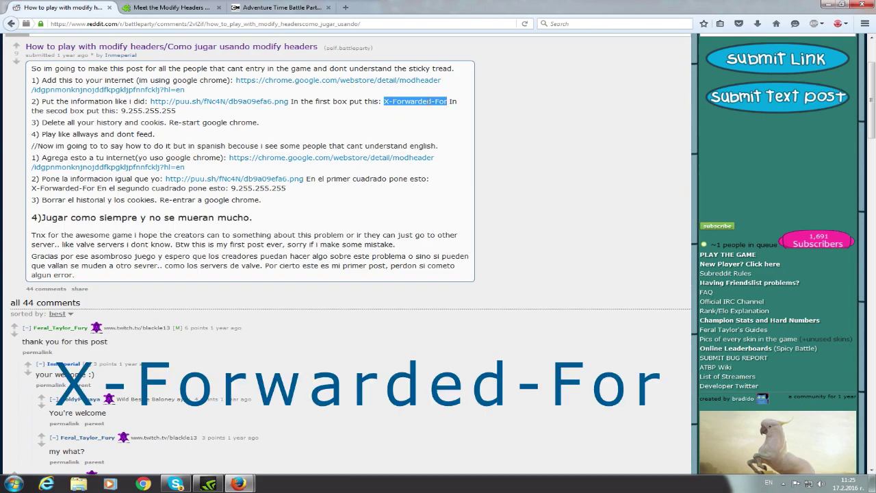
pyautogui.rightClick(450, 102)
pyautogui.click(453, 109)
pyautogui.moveTo(237, 484)
pyautogui.click(273, 446)
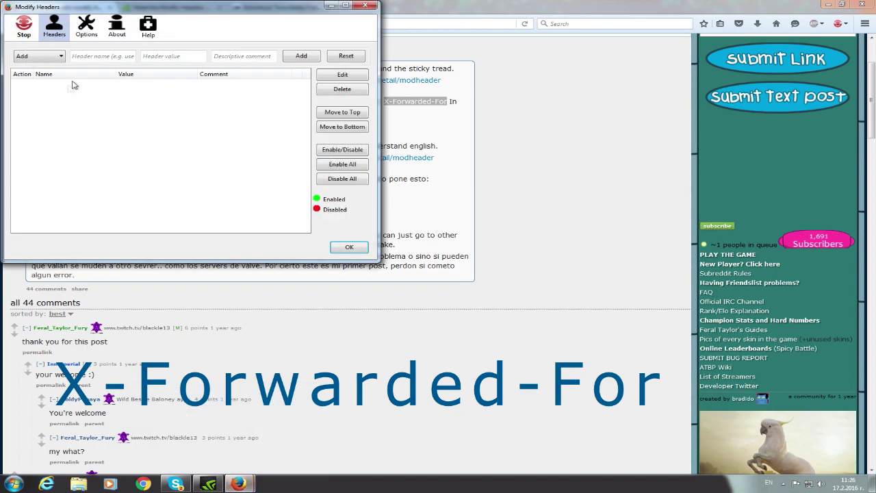
pyautogui.hotkey('ctrl', 'v')
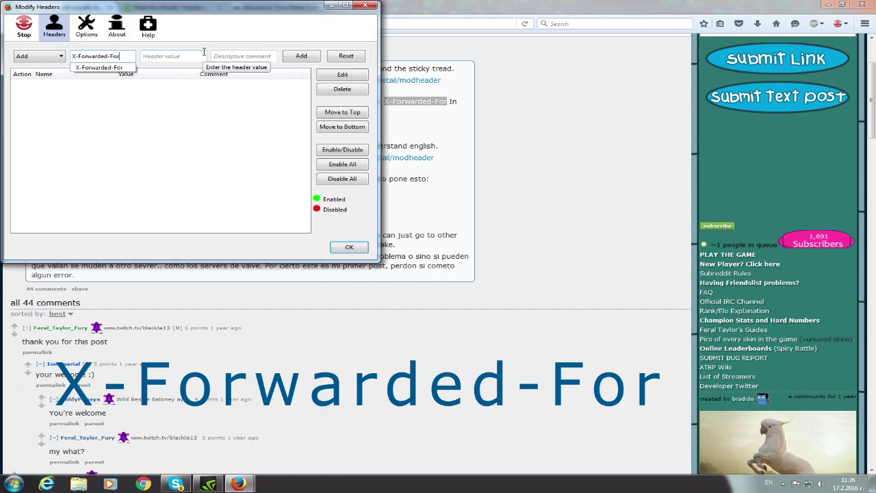
pyautogui.click(123, 69)
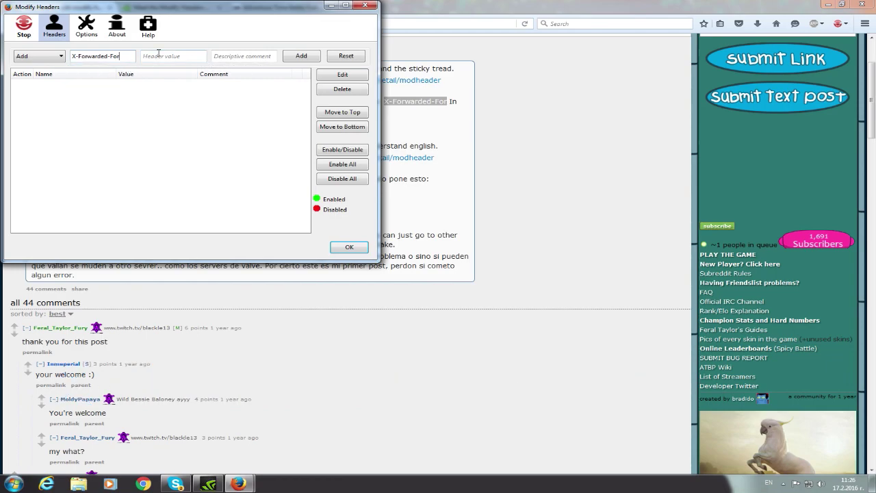
# Copy 9.255.255.255 from the post and paste it as the header value
pyautogui.click(482, 67)
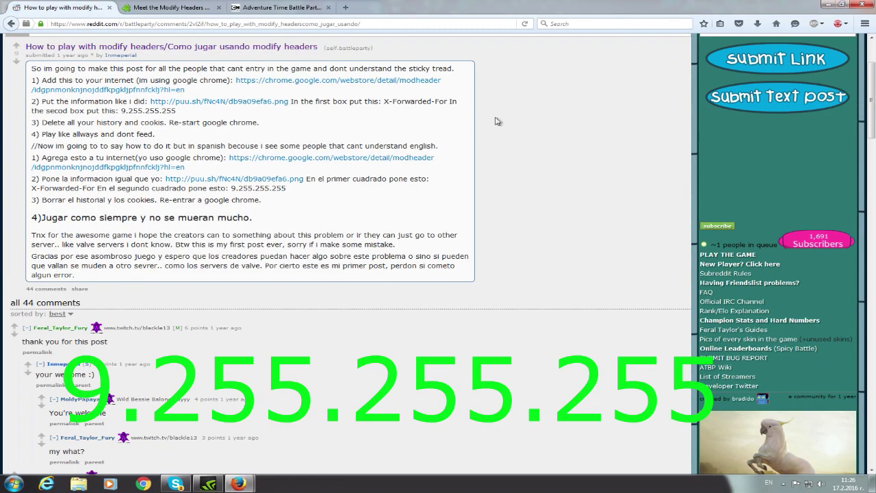
pyautogui.moveTo(122, 110); pyautogui.dragTo(176, 112)
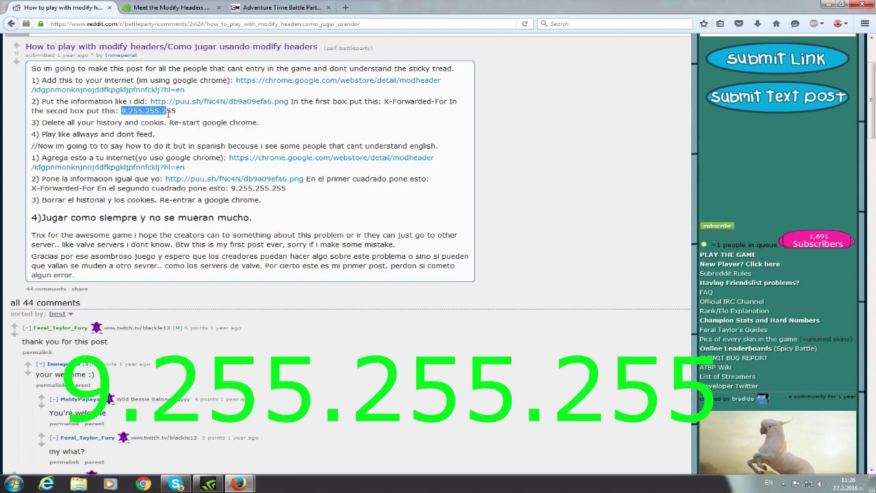
pyautogui.rightClick(181, 118)
pyautogui.click(187, 122)
pyautogui.click(270, 439)
pyautogui.rightClick(169, 60)
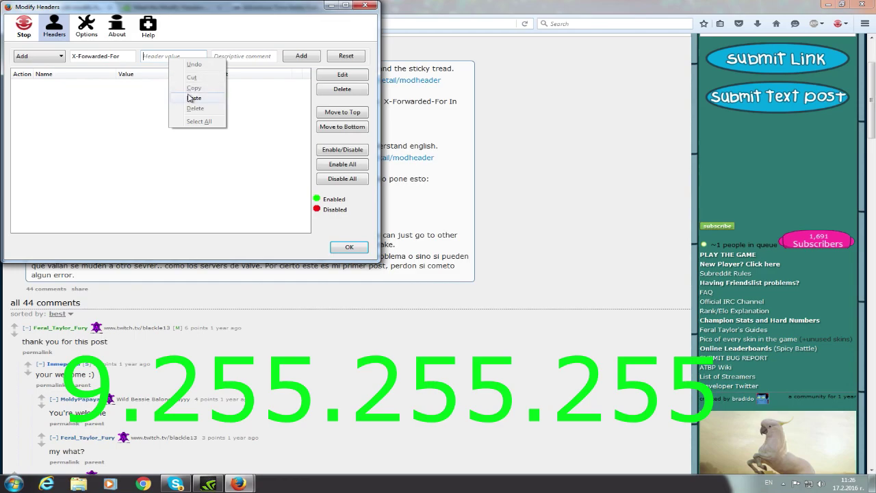
pyautogui.click(193, 98)
pyautogui.click(262, 56)
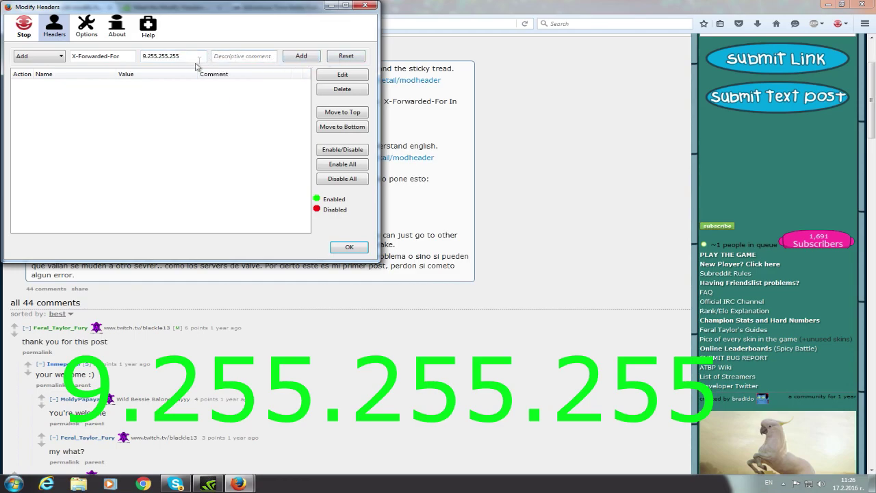
# Add the X-Forwarded-For rule, enable it, and close the header settings window
pyautogui.click(289, 57)
pyautogui.click(296, 84)
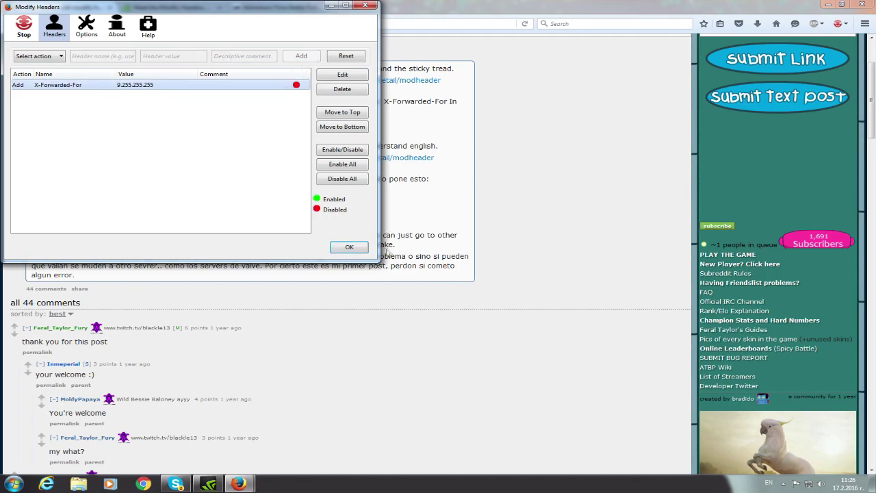
pyautogui.click(343, 165)
pyautogui.click(345, 247)
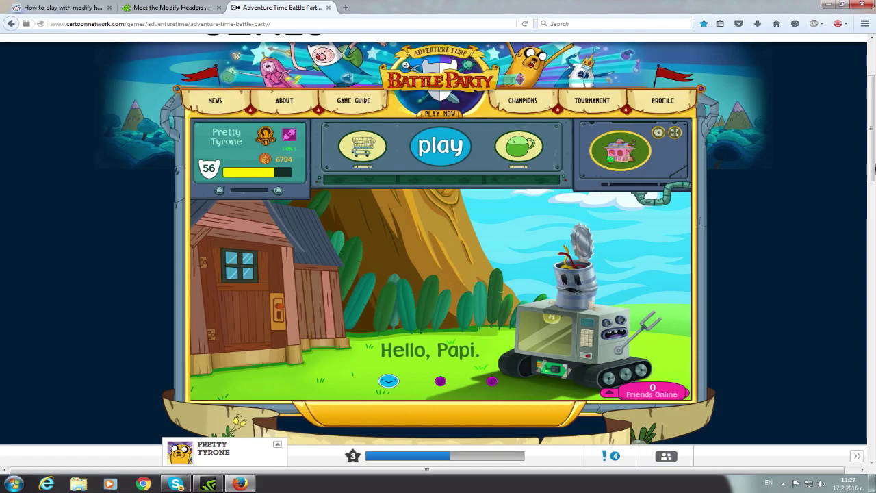
# Check Friends Online, view the 3 v 3 match options, then back out
pyautogui.scroll(-1, 875, 117)
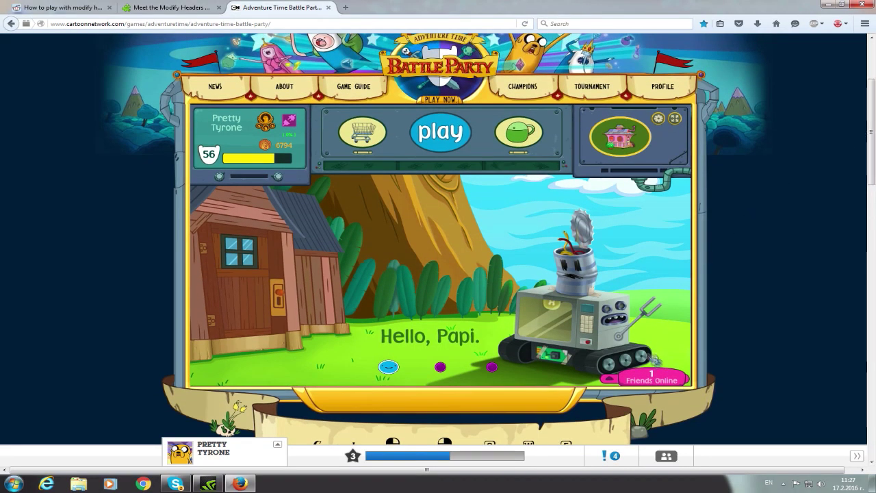
pyautogui.click(661, 379)
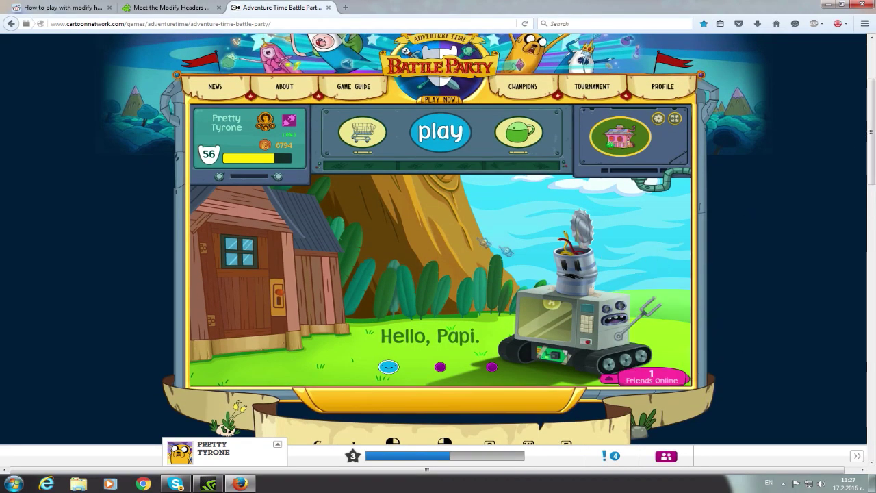
pyautogui.click(440, 131)
pyautogui.click(365, 273)
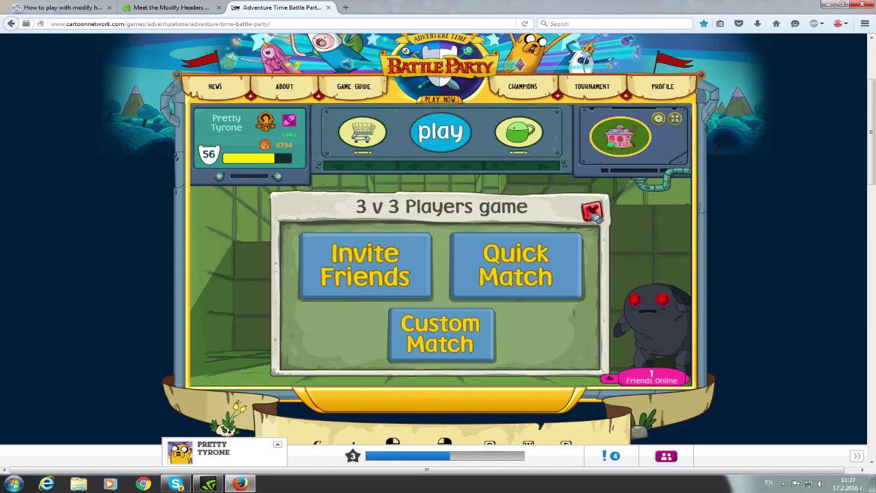
pyautogui.click(584, 212)
pyautogui.click(585, 212)
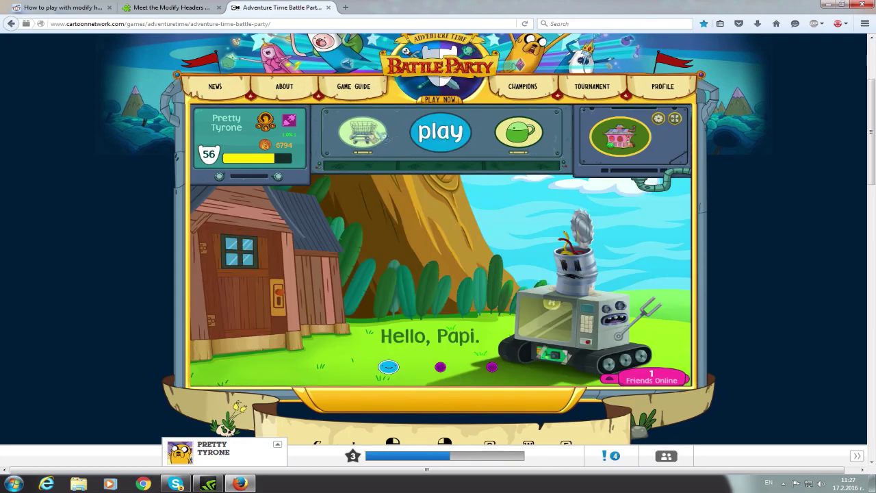
# Preview Finn the Human's Davey outfit in the shop and close the Modify Headers tab
pyautogui.click(363, 132)
pyautogui.click(356, 229)
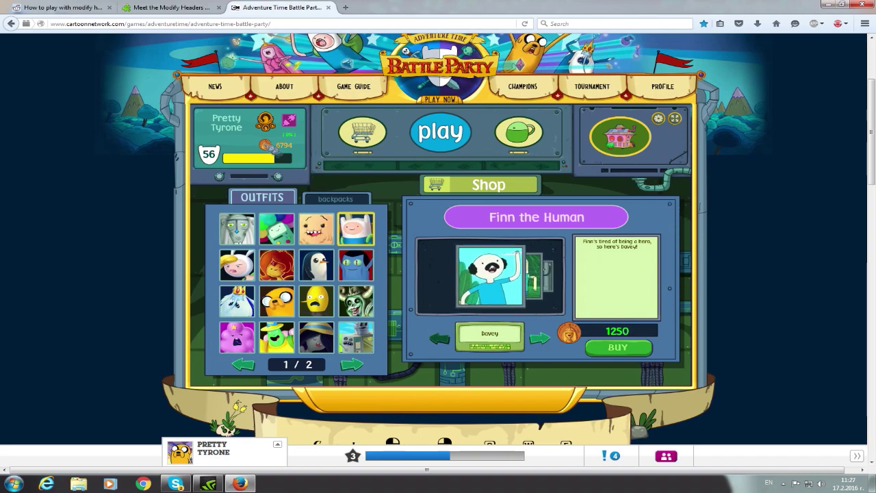
pyautogui.click(108, 7)
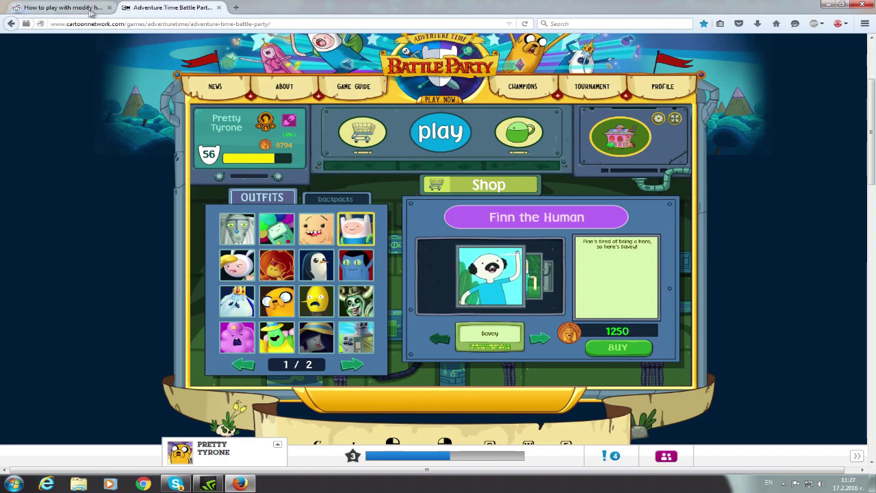